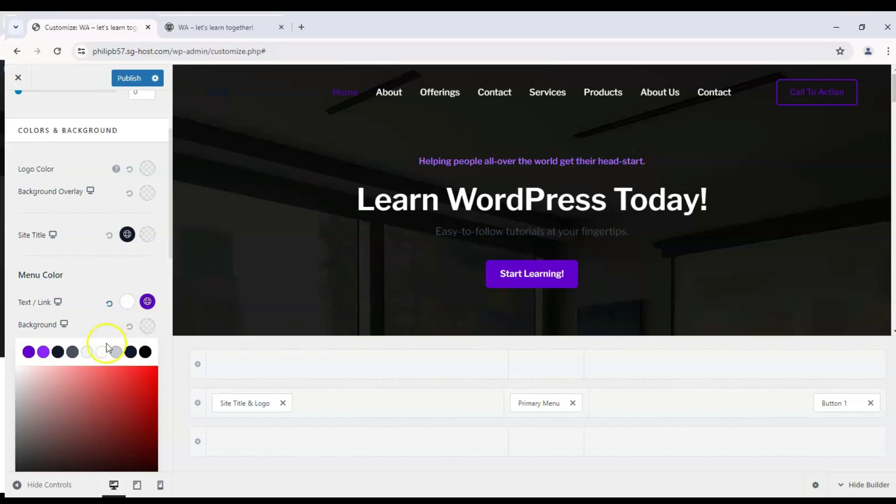
Set the transparent header's menu background to the purple swatch
{"action": "left_click", "coordinate": [102, 352]}
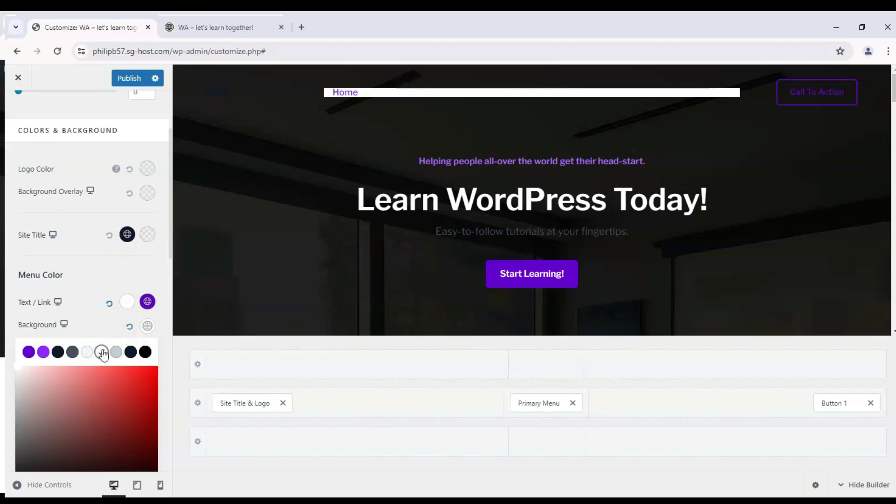
{"action": "left_click", "coordinate": [43, 353]}
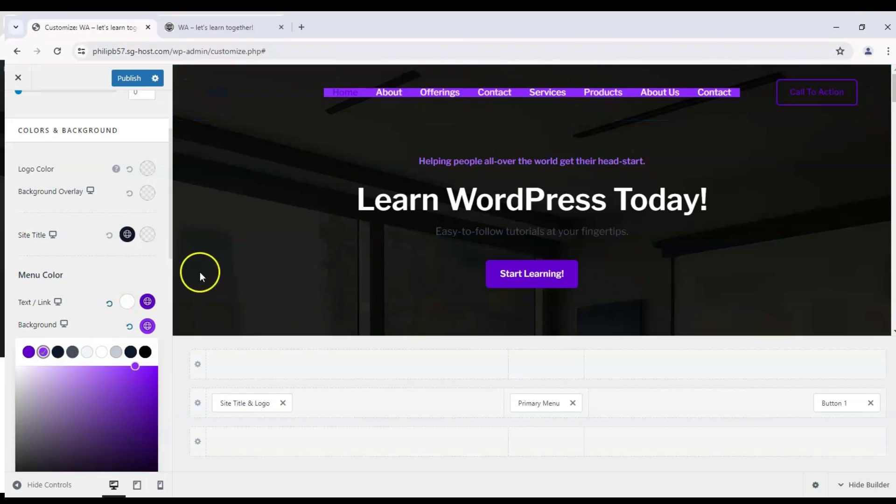
{"action": "left_click", "coordinate": [212, 129]}
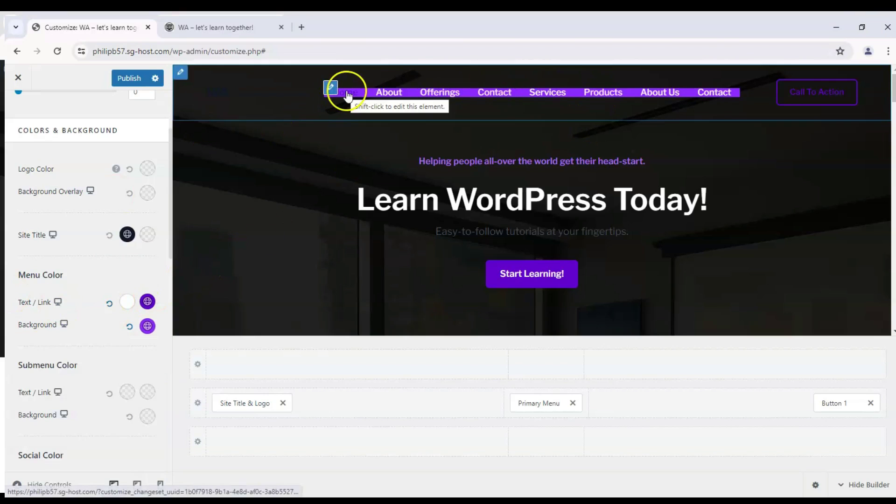
{"action": "left_click", "coordinate": [147, 302]}
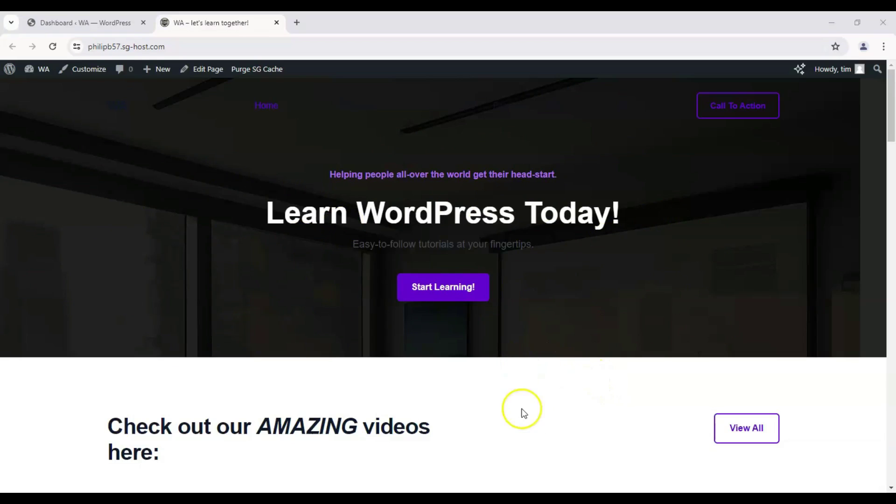
{"action": "scroll", "coordinate": [193, 199], "scroll_direction": "down", "scroll_amount": 1}
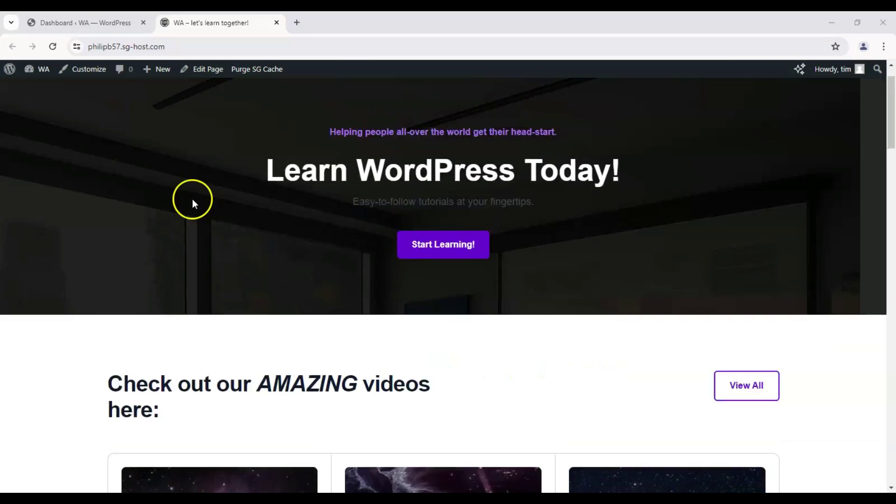
{"action": "scroll", "coordinate": [108, 192], "scroll_direction": "up", "scroll_amount": 1}
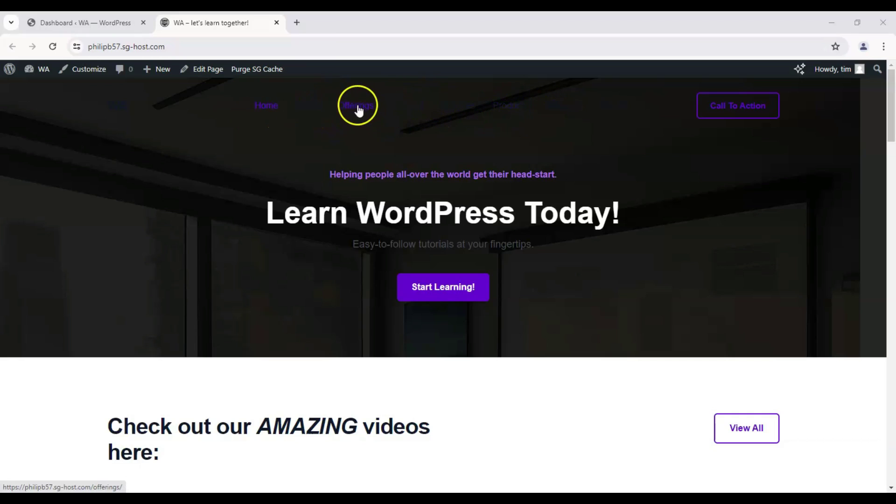
From the dashboard, reach Astra > Customize > Header Builder > Customize Transparent Header
{"action": "left_click", "coordinate": [100, 27]}
{"action": "mouse_move", "coordinate": [29, 153]}
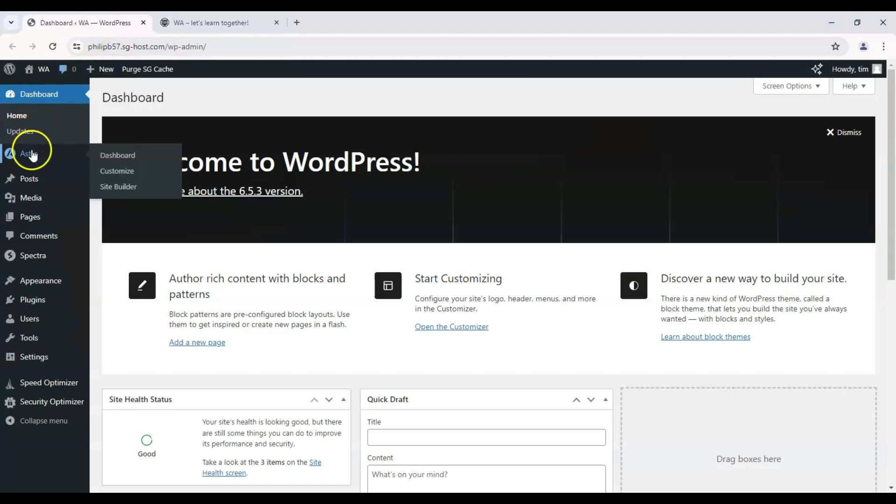
{"action": "left_click", "coordinate": [117, 174]}
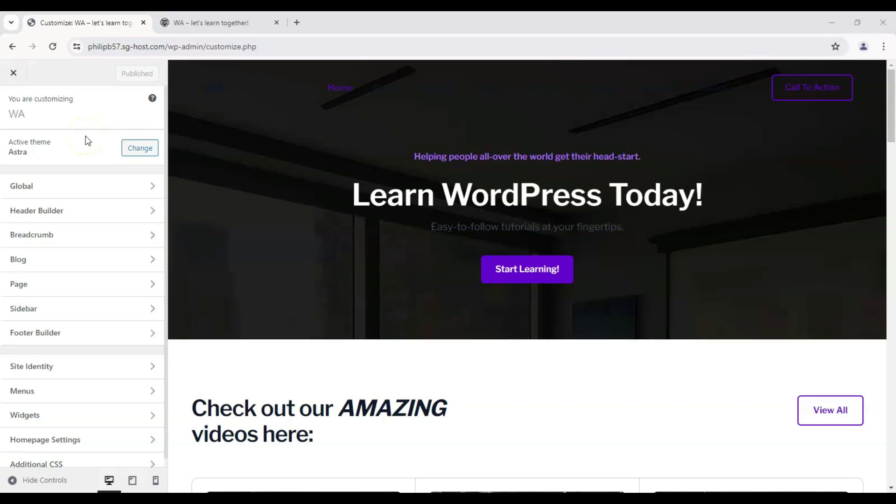
{"action": "left_click", "coordinate": [83, 213]}
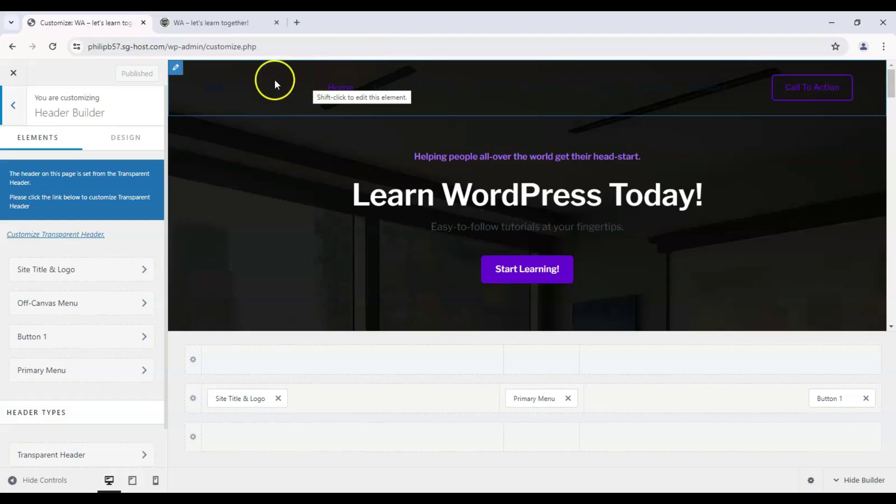
{"action": "left_click", "coordinate": [74, 234]}
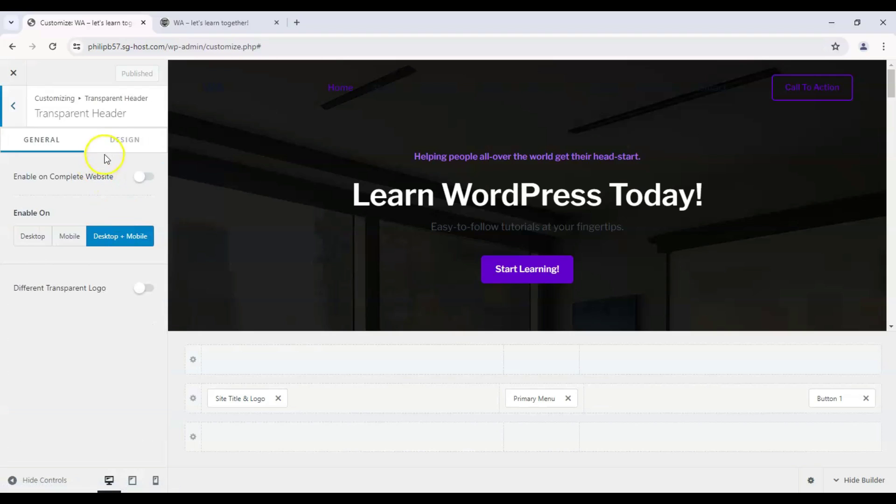
In the Design settings, set the menu's normal link text colour to white
{"action": "left_click", "coordinate": [109, 148]}
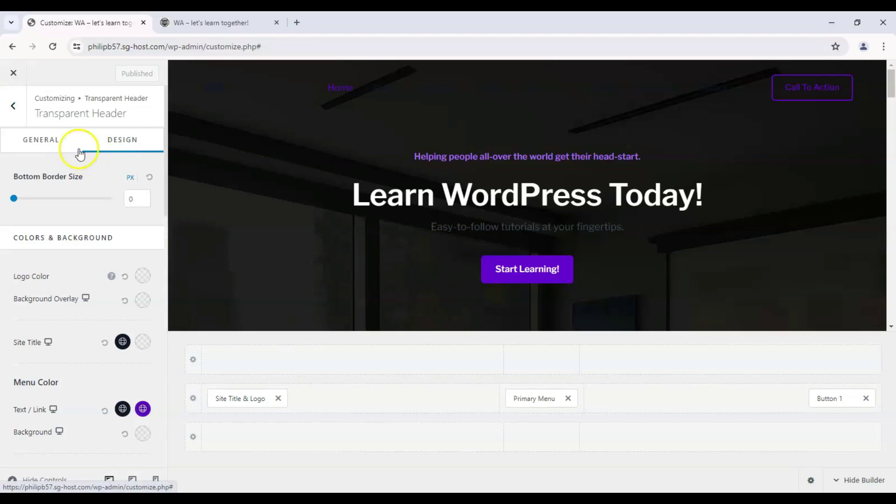
{"action": "scroll", "coordinate": [79, 154], "scroll_direction": "down", "scroll_amount": 3}
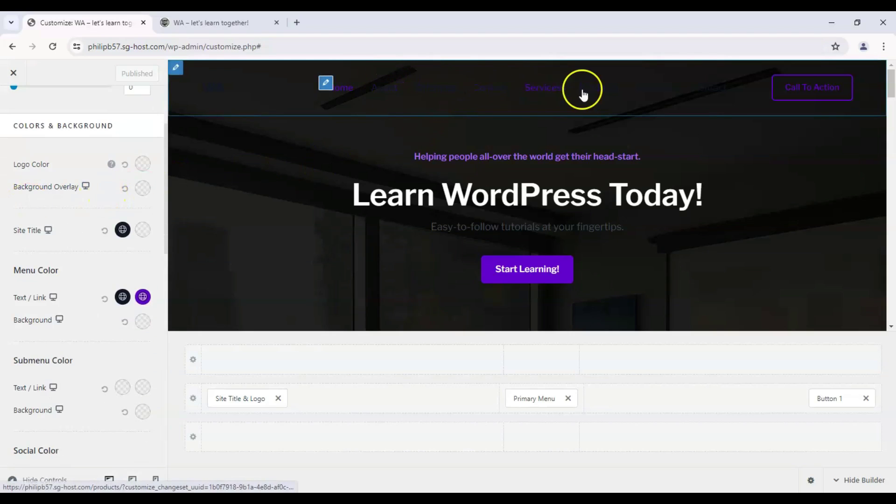
{"action": "mouse_move", "coordinate": [142, 409]}
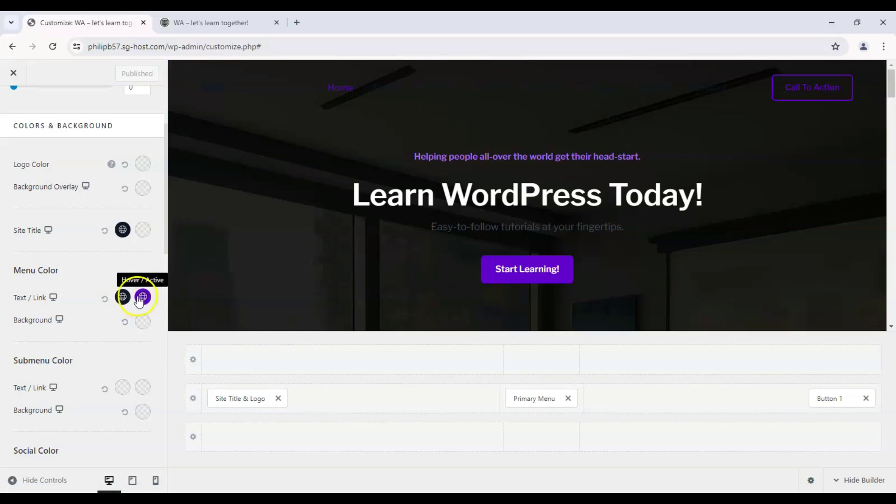
{"action": "left_click", "coordinate": [143, 298]}
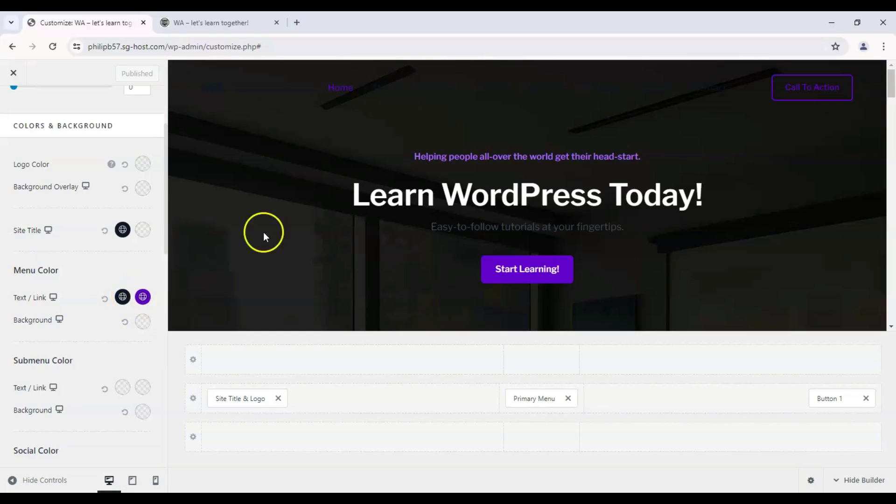
{"action": "mouse_move", "coordinate": [393, 89]}
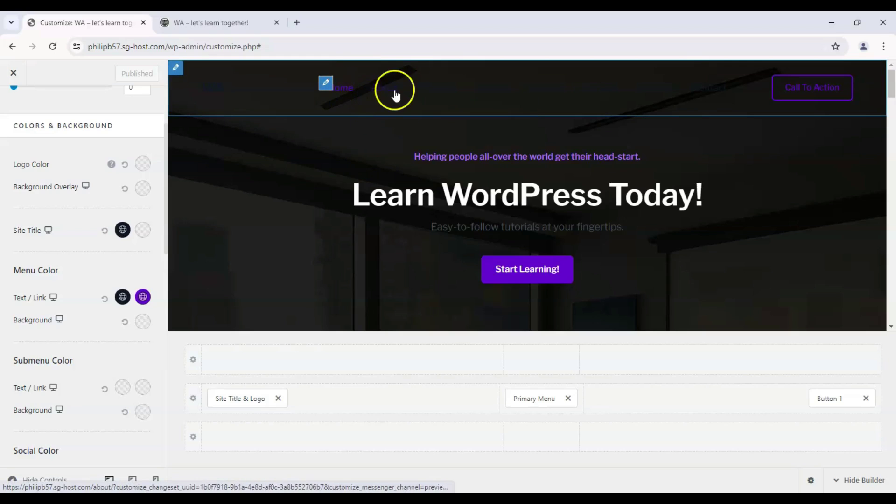
{"action": "left_click", "coordinate": [122, 297]}
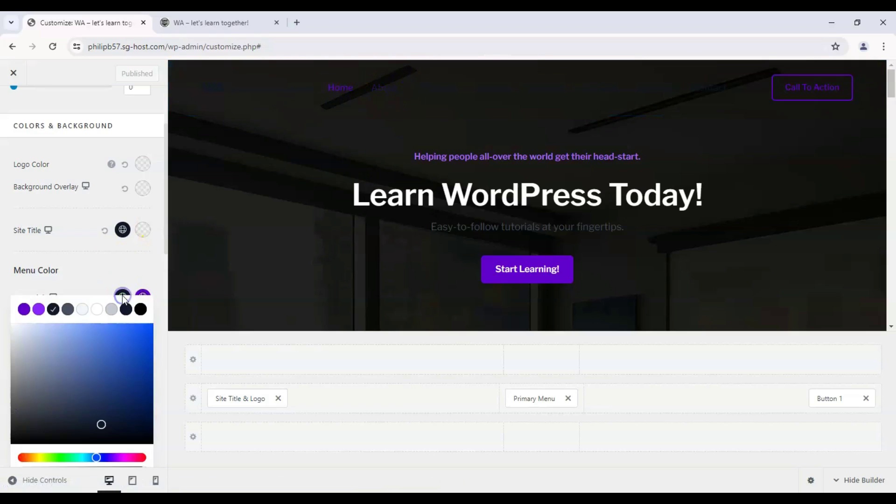
{"action": "left_click", "coordinate": [15, 333]}
{"action": "left_click", "coordinate": [6, 322]}
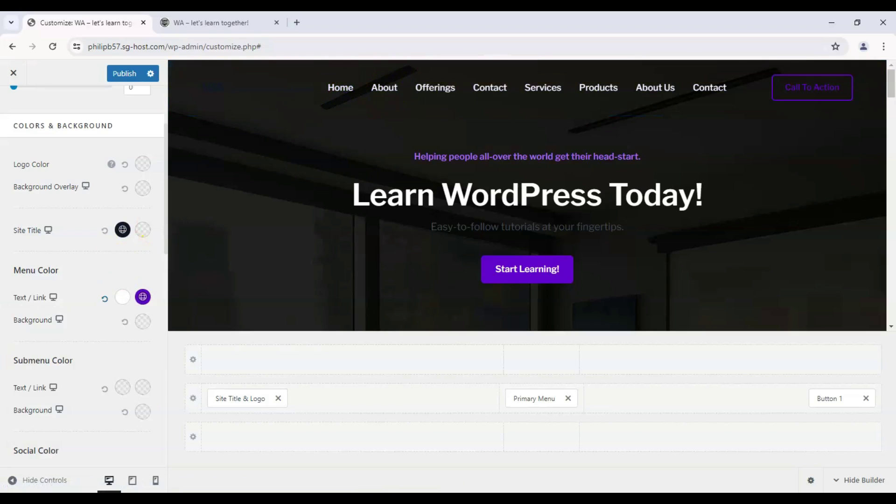
Check the hover/active link colour and view the Home page in the preview
{"action": "left_click", "coordinate": [144, 299]}
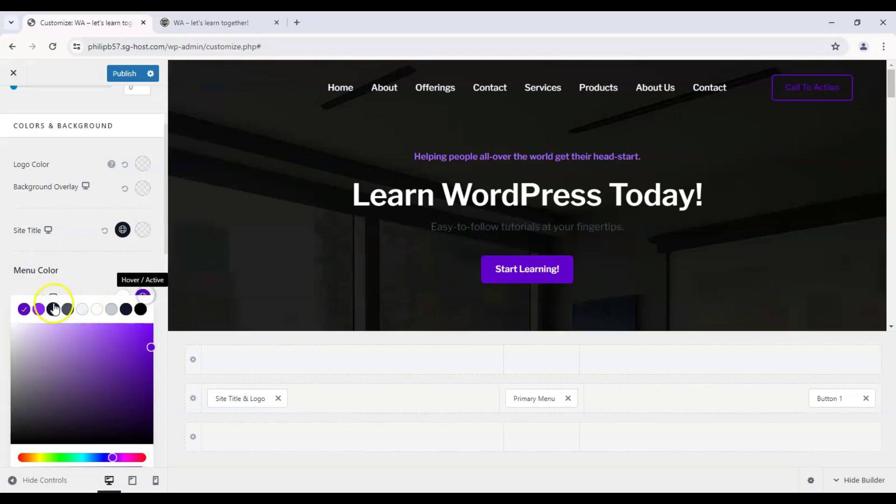
{"action": "left_click", "coordinate": [111, 272]}
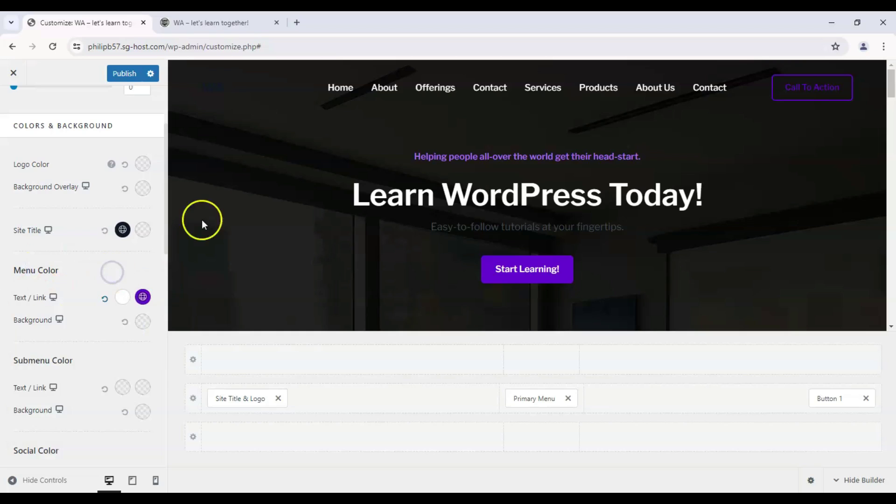
{"action": "left_click", "coordinate": [340, 88]}
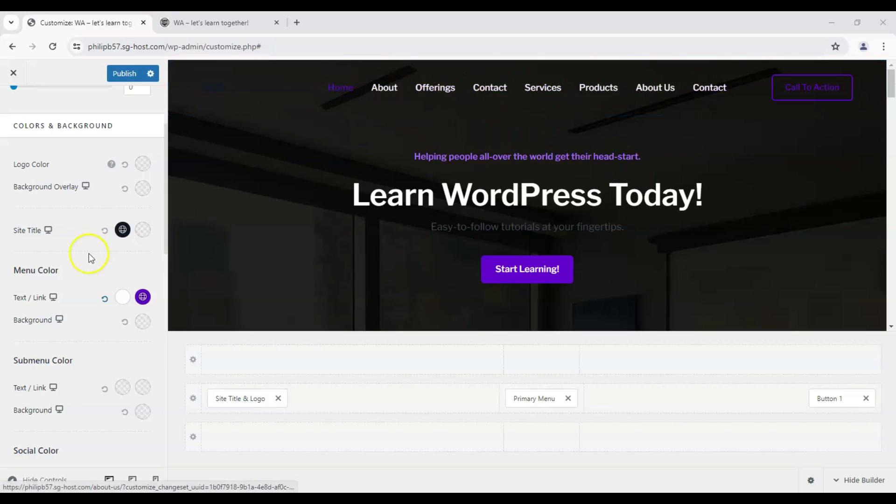
Give the header menu a purple background colour
{"action": "left_click", "coordinate": [125, 273]}
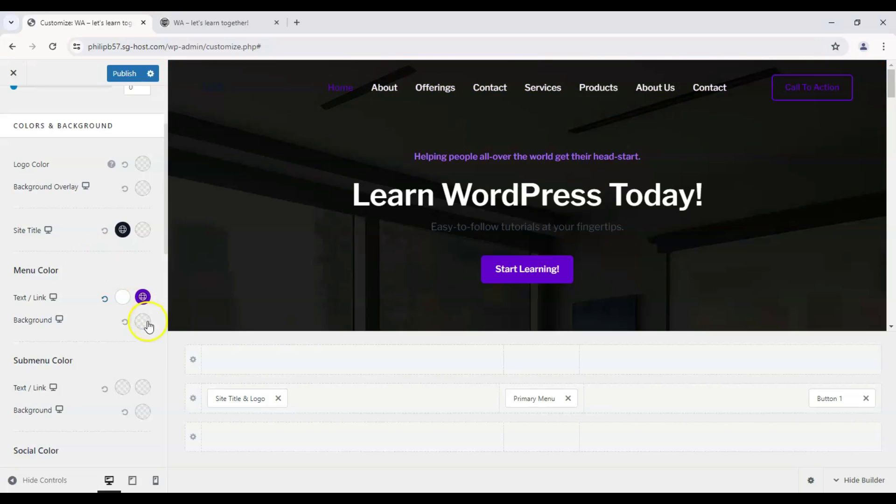
{"action": "left_click_drag", "start_coordinate": [17, 321], "coordinate": [58, 322]}
{"action": "left_click", "coordinate": [81, 319]}
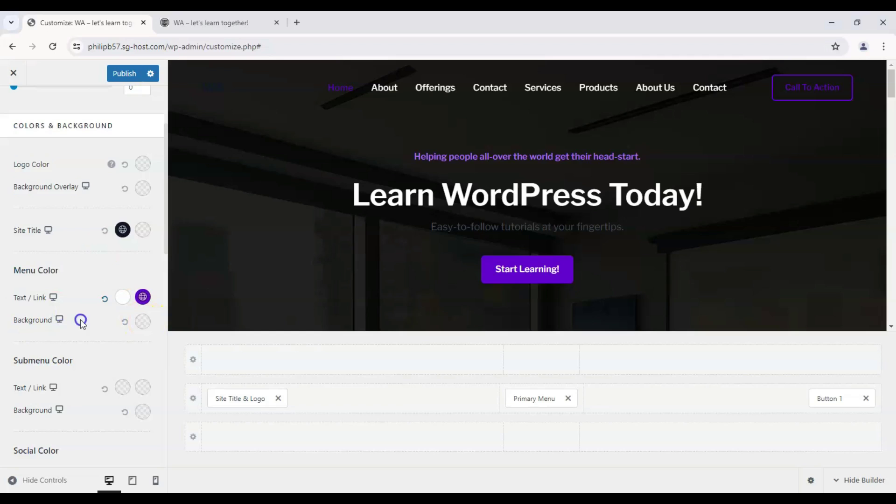
{"action": "left_click", "coordinate": [144, 324]}
{"action": "left_click", "coordinate": [100, 346]}
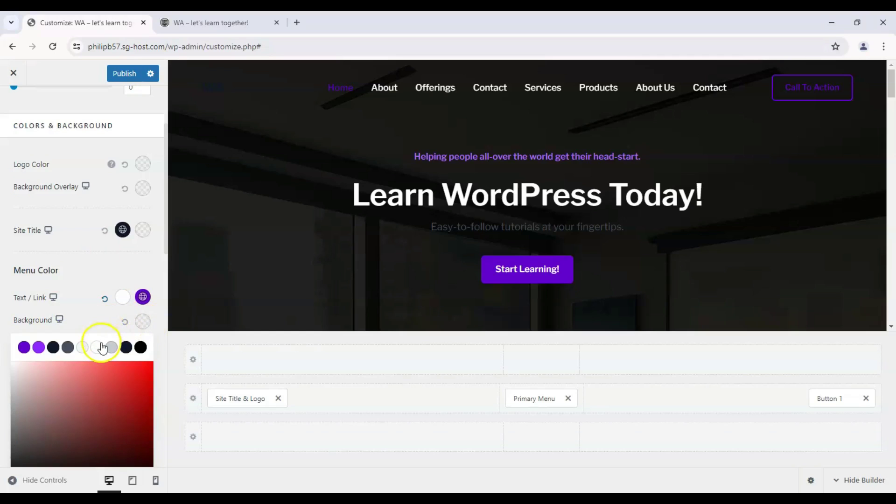
{"action": "left_click", "coordinate": [39, 348]}
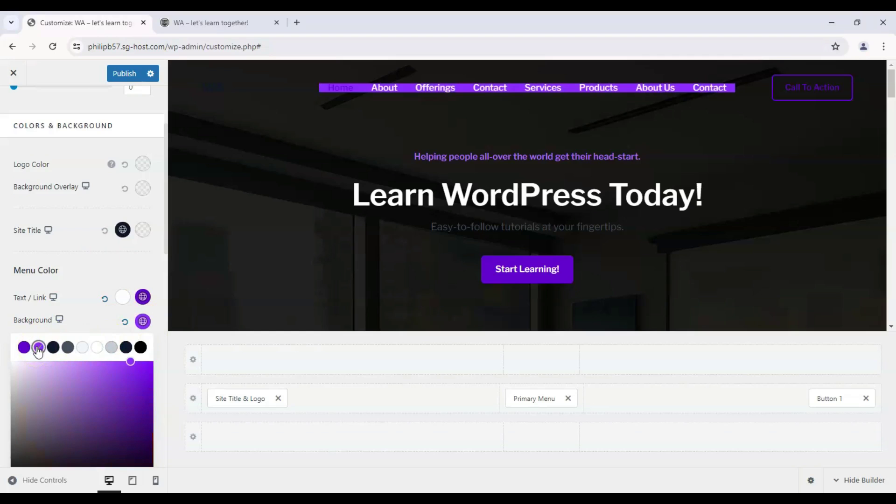
{"action": "left_click", "coordinate": [162, 281]}
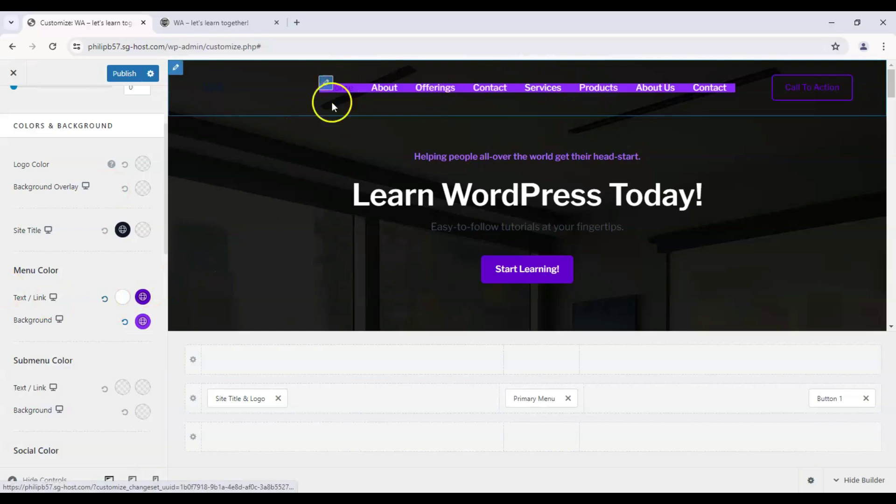
Set hovered and active menu links to the dark swatch
{"action": "left_click", "coordinate": [142, 295]}
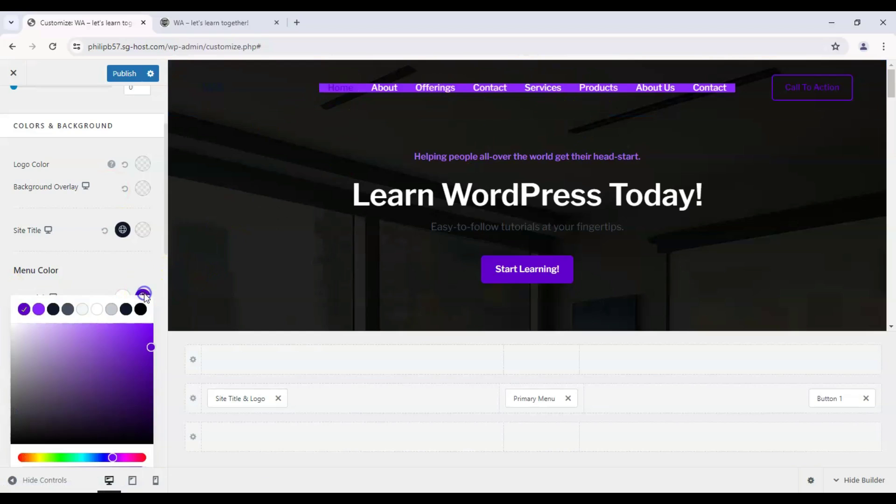
{"action": "left_click", "coordinate": [54, 309]}
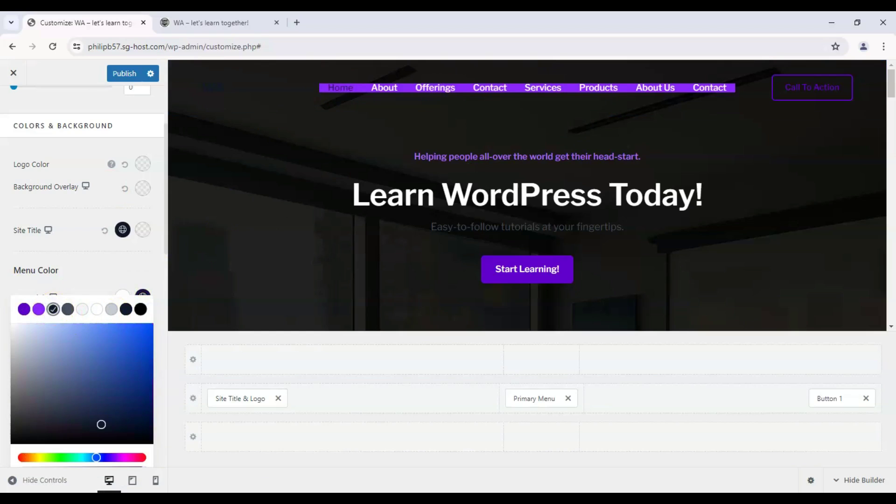
{"action": "key", "text": "Escape"}
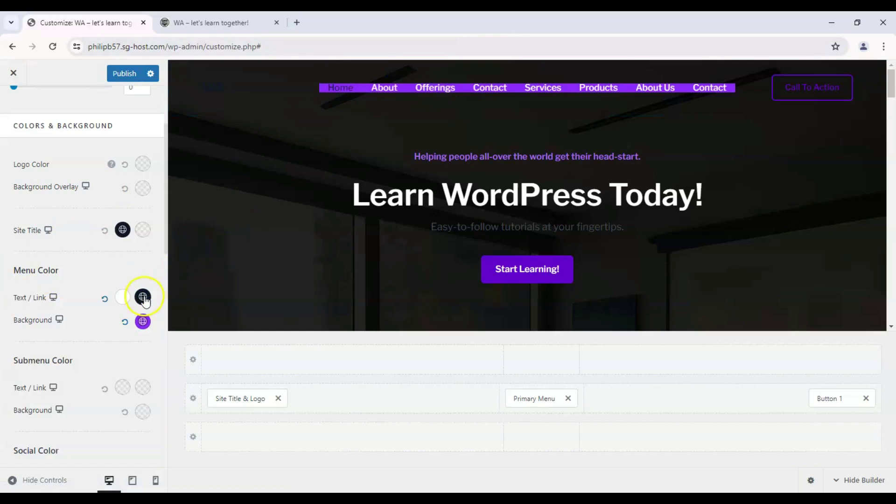
{"action": "left_click", "coordinate": [143, 298]}
{"action": "left_click", "coordinate": [116, 280]}
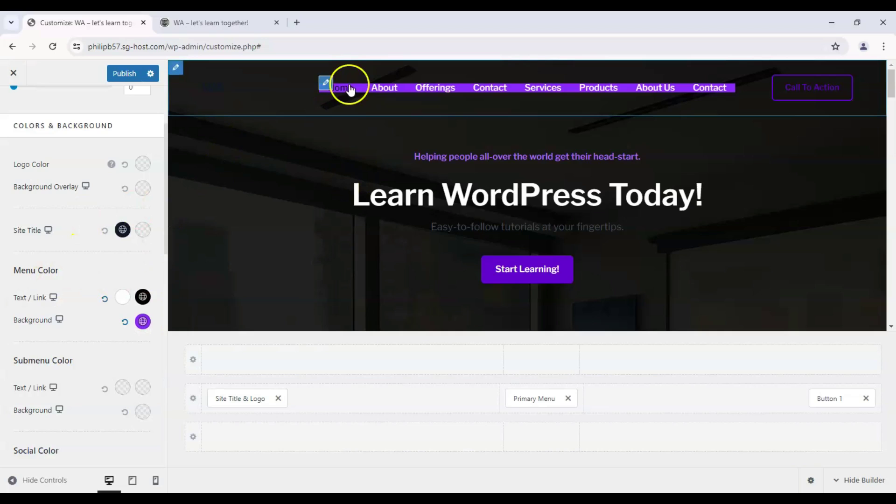
{"action": "mouse_move", "coordinate": [340, 88]}
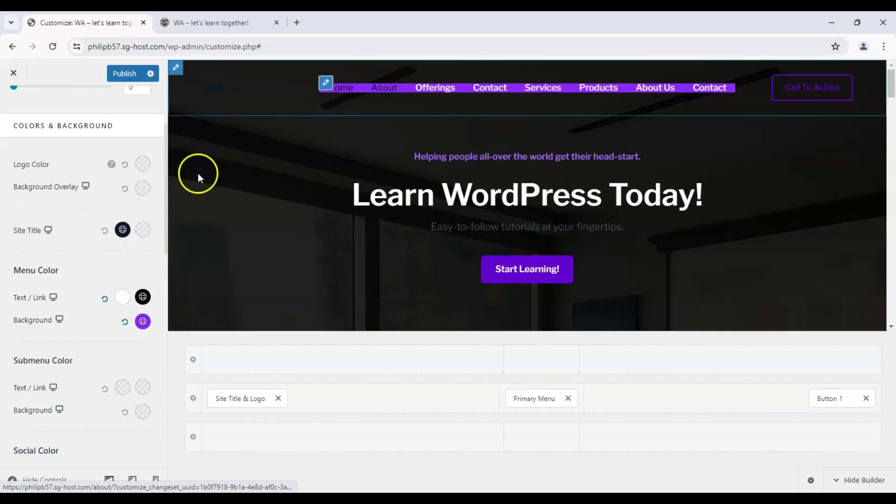
{"action": "scroll", "coordinate": [50, 283], "scroll_direction": "down", "scroll_amount": 1}
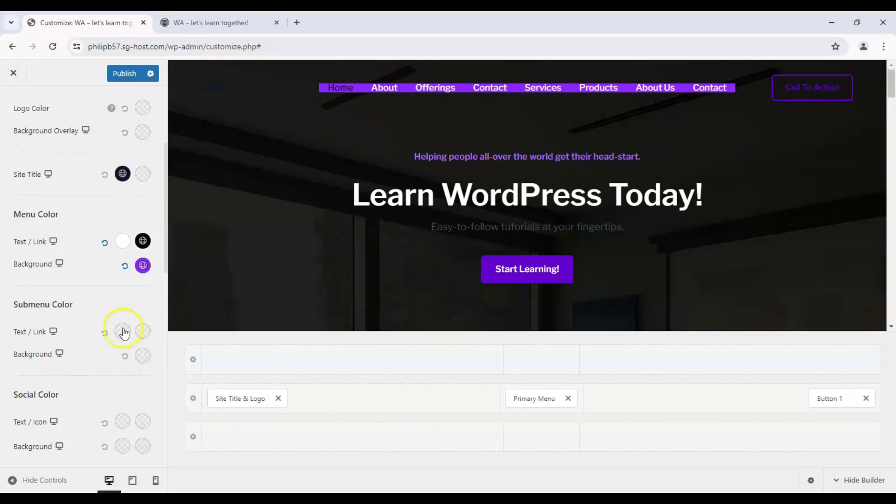
{"action": "scroll", "coordinate": [126, 350], "scroll_direction": "up", "scroll_amount": 3}
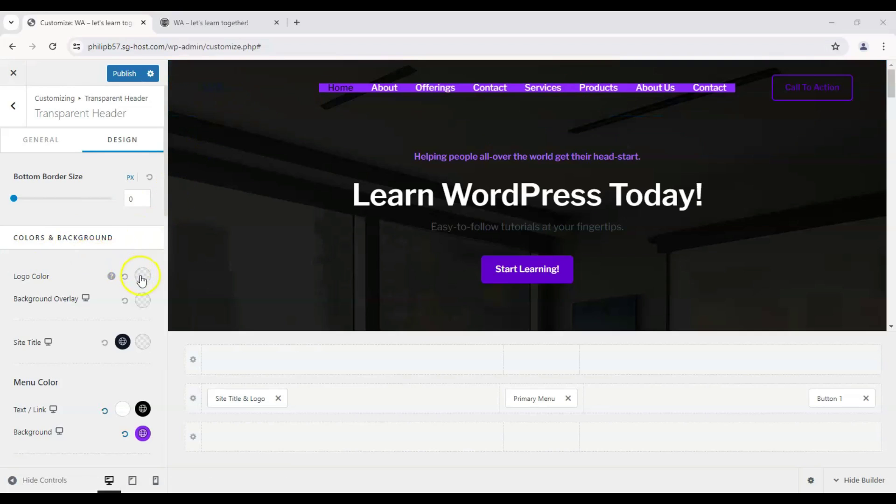
Set the site title colour to white with a purple hover colour
{"action": "left_click", "coordinate": [122, 341]}
{"action": "left_click_drag", "start_coordinate": [33, 380], "coordinate": [14, 349]}
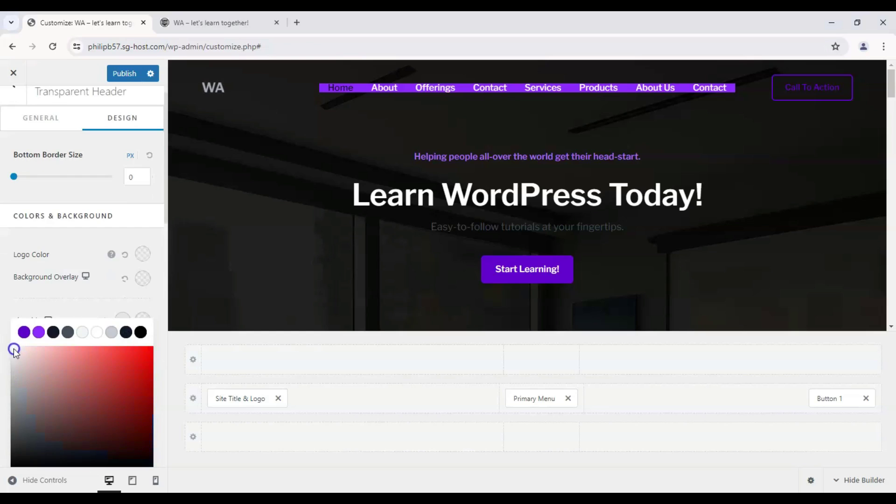
{"action": "left_click", "coordinate": [6, 351]}
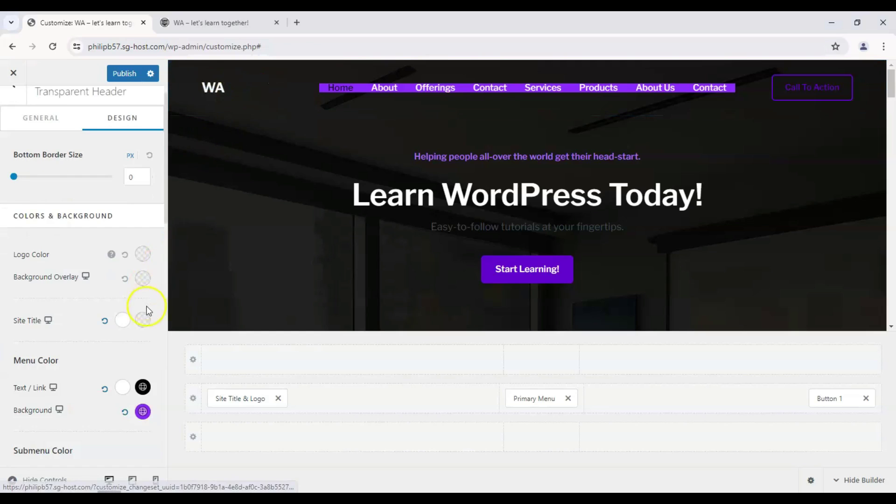
{"action": "left_click", "coordinate": [142, 319]}
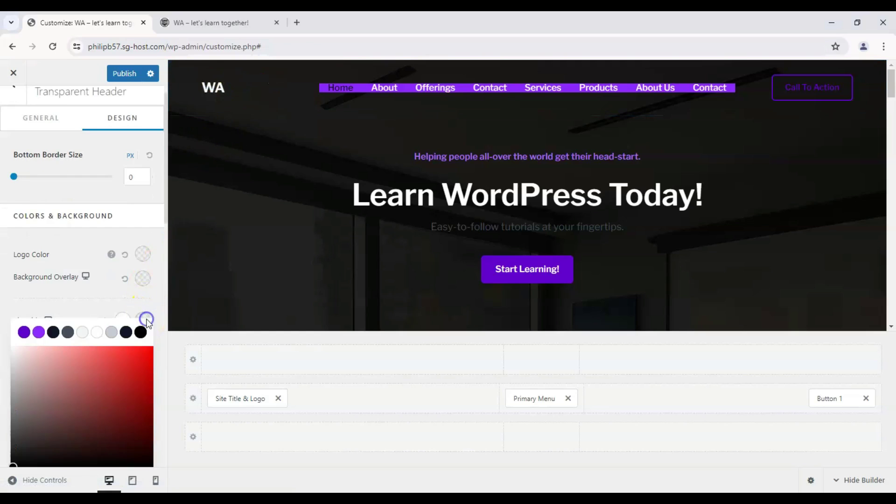
{"action": "left_click", "coordinate": [39, 332]}
{"action": "left_click", "coordinate": [30, 293]}
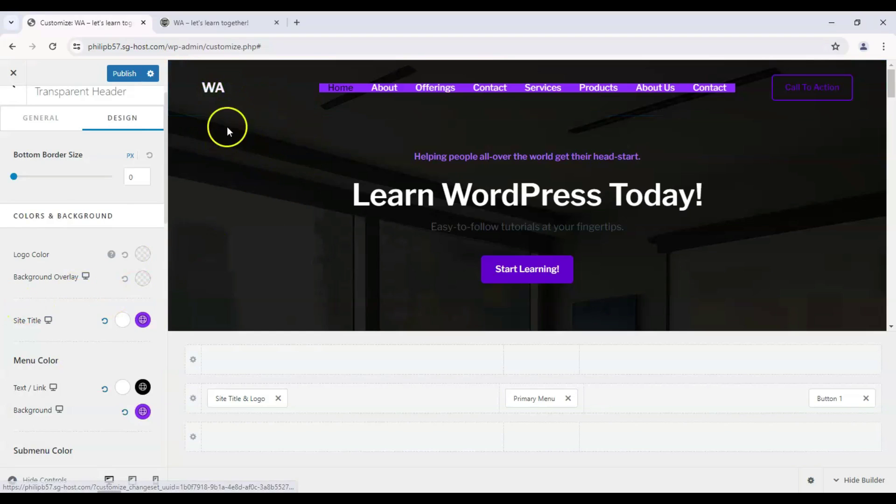
{"action": "scroll", "coordinate": [44, 227], "scroll_direction": "down", "scroll_amount": 5}
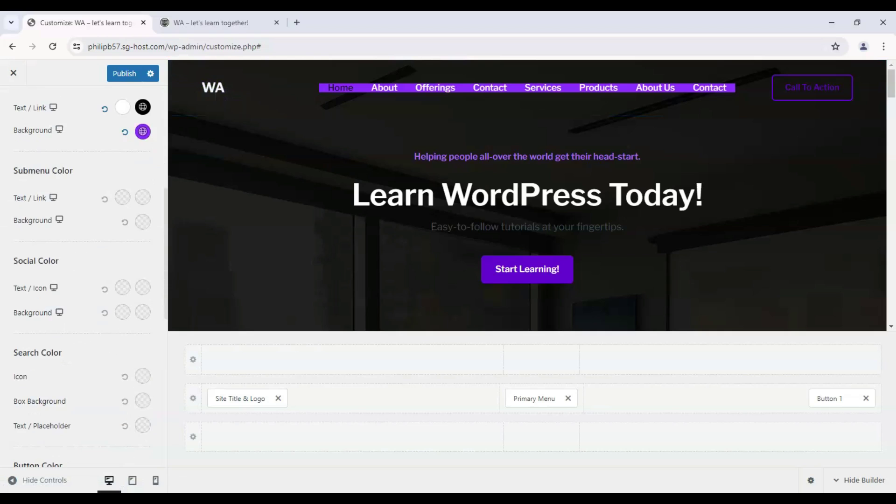
{"action": "scroll", "coordinate": [85, 280], "scroll_direction": "down", "scroll_amount": 1}
{"action": "scroll", "coordinate": [84, 281], "scroll_direction": "down", "scroll_amount": 1}
{"action": "scroll", "coordinate": [84, 281], "scroll_direction": "down", "scroll_amount": 2}
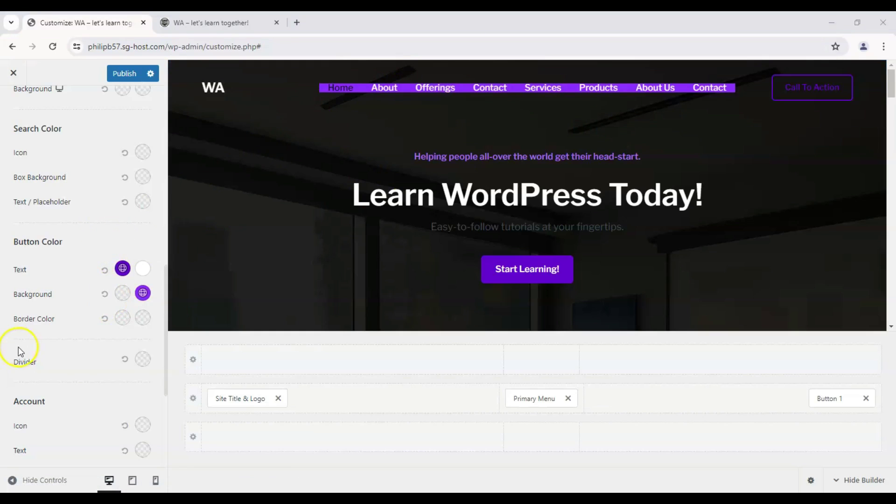
Make the Call To Action button text white, turning purple on hover
{"action": "left_click", "coordinate": [125, 270]}
{"action": "left_click", "coordinate": [97, 282]}
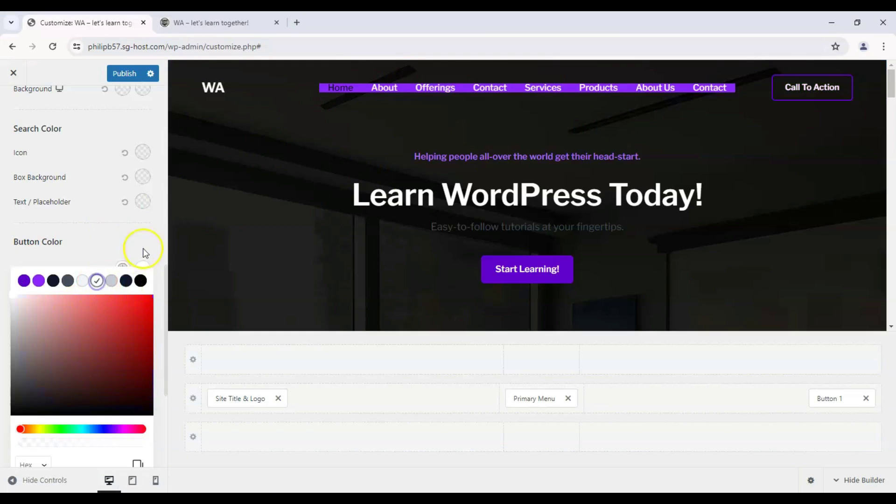
{"action": "left_click", "coordinate": [143, 250]}
{"action": "left_click", "coordinate": [143, 277]}
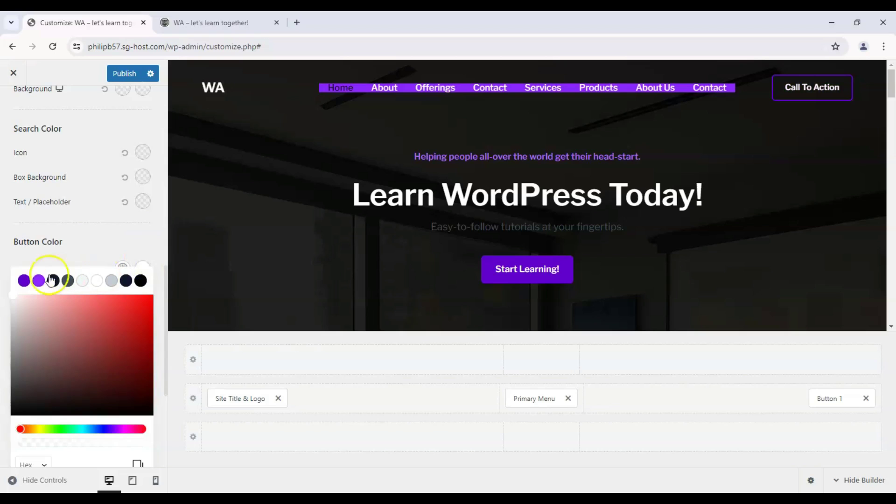
{"action": "left_click", "coordinate": [24, 281]}
{"action": "left_click", "coordinate": [475, 176]}
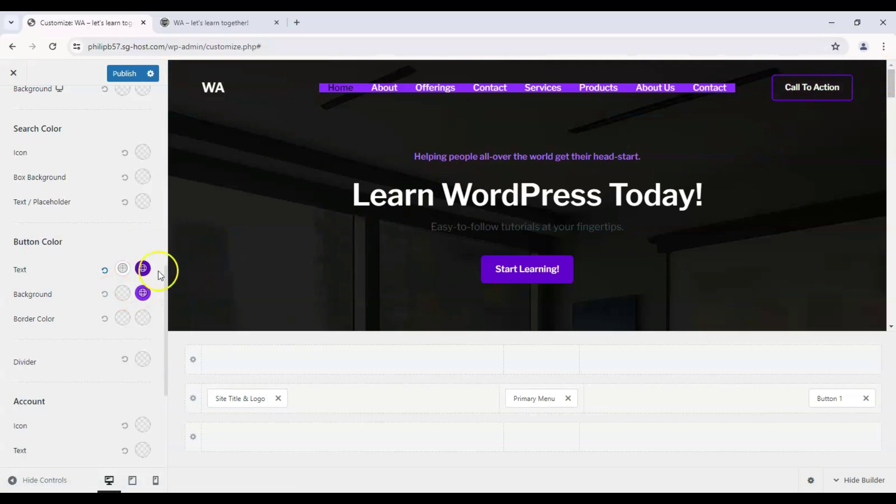
Fill the Call To Action button background with purple
{"action": "left_click", "coordinate": [120, 295]}
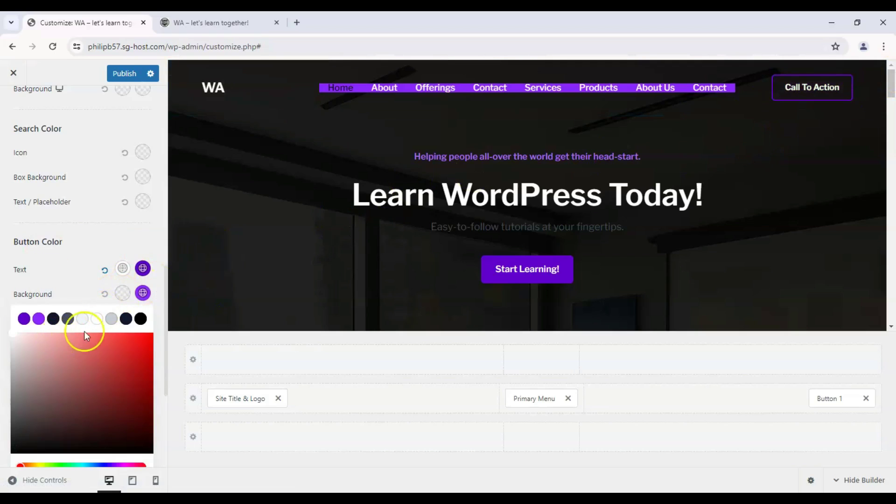
{"action": "left_click", "coordinate": [38, 319]}
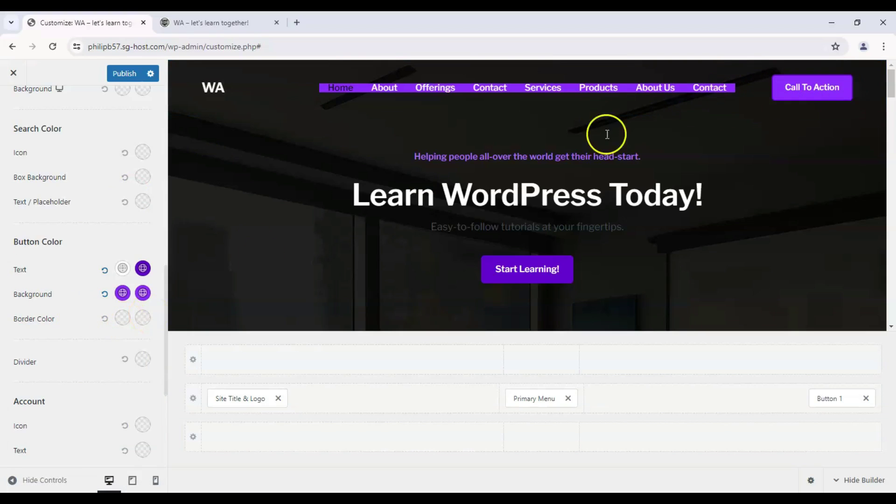
{"action": "scroll", "coordinate": [60, 392], "scroll_direction": "down", "scroll_amount": 2}
{"action": "scroll", "coordinate": [59, 393], "scroll_direction": "down", "scroll_amount": 2}
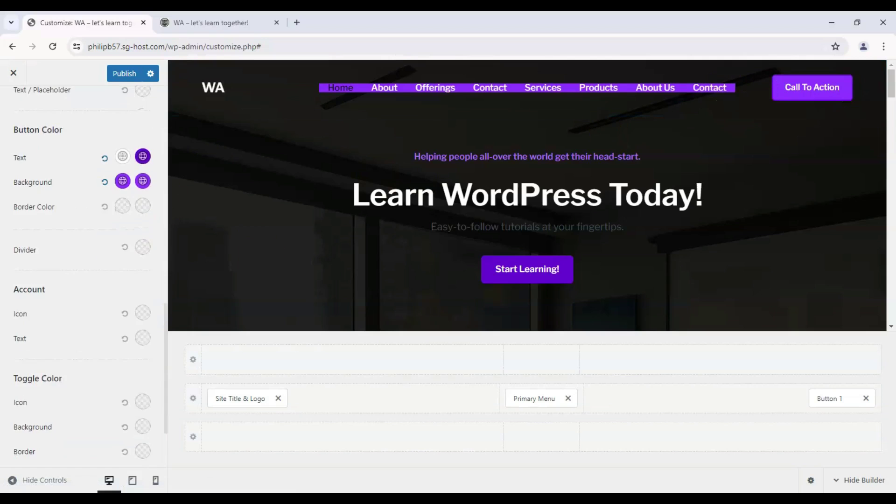
{"action": "scroll", "coordinate": [60, 392], "scroll_direction": "down", "scroll_amount": 2}
{"action": "scroll", "coordinate": [74, 274], "scroll_direction": "up", "scroll_amount": 3}
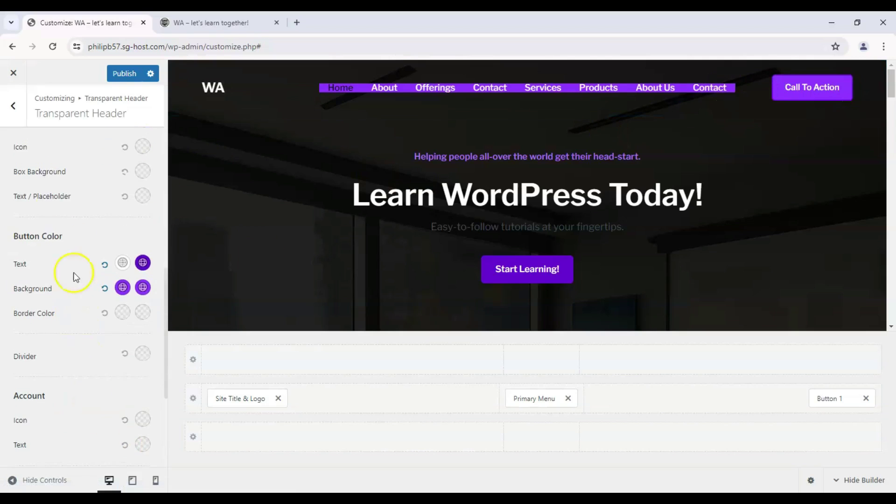
{"action": "scroll", "coordinate": [78, 219], "scroll_direction": "up", "scroll_amount": 2}
{"action": "scroll", "coordinate": [77, 219], "scroll_direction": "up", "scroll_amount": 3}
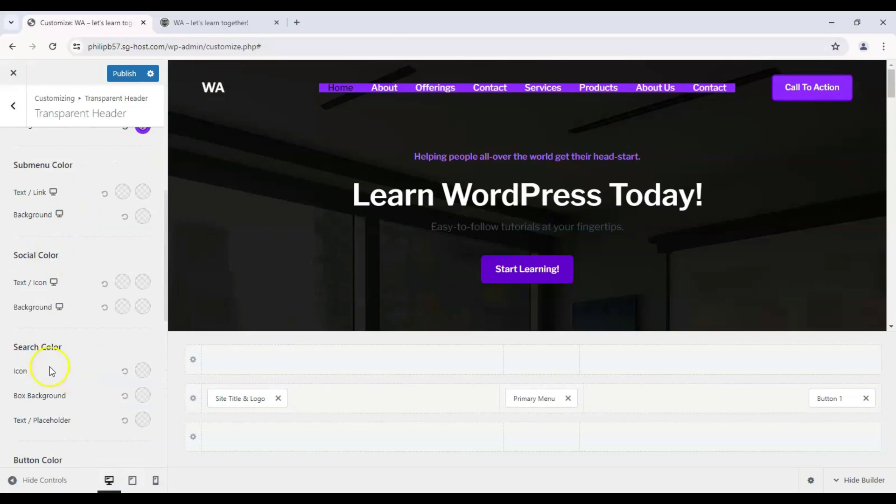
Add a Search element and place it in the middle row before Primary Menu
{"action": "left_click", "coordinate": [725, 438]}
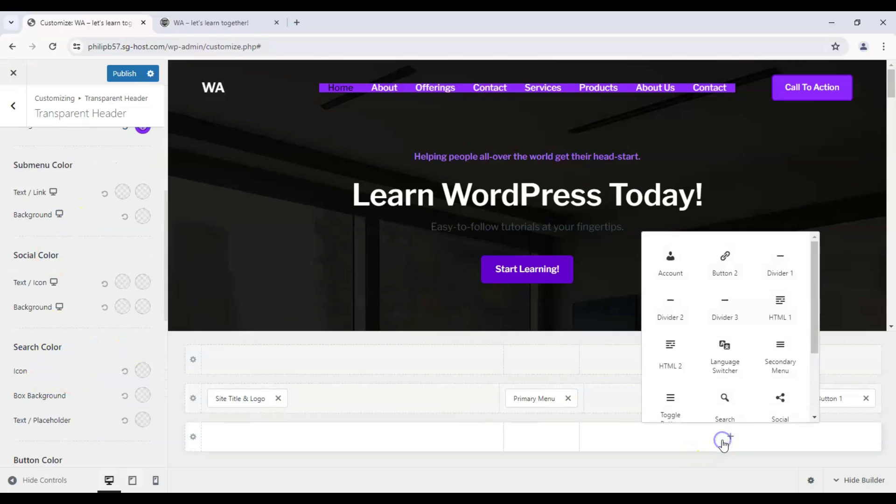
{"action": "left_click", "coordinate": [724, 397]}
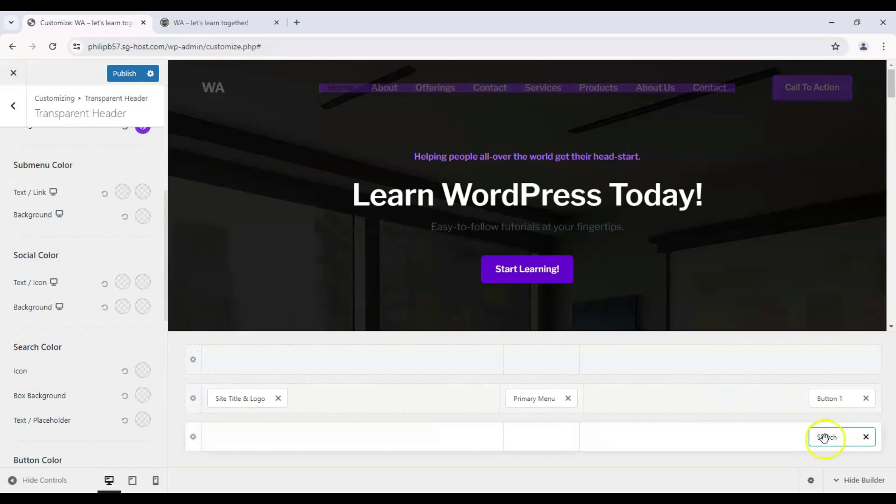
{"action": "mouse_move", "coordinate": [824, 436]}
{"action": "left_mouse_down"}
{"action": "mouse_move", "coordinate": [865, 399]}
{"action": "mouse_move", "coordinate": [636, 406]}
{"action": "mouse_move", "coordinate": [403, 391]}
{"action": "left_mouse_up"}
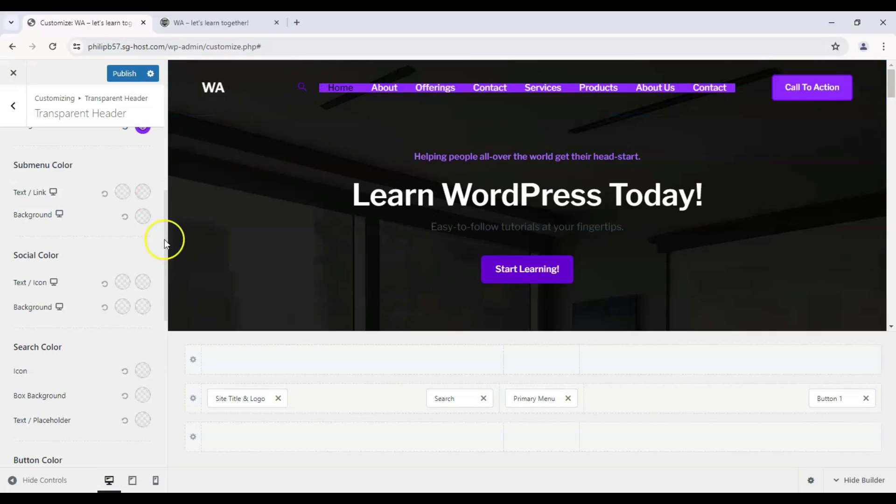
{"action": "scroll", "coordinate": [112, 315], "scroll_direction": "down", "scroll_amount": 2}
Set the search icon colour to white and publish the header changes
{"action": "left_click", "coordinate": [142, 315]}
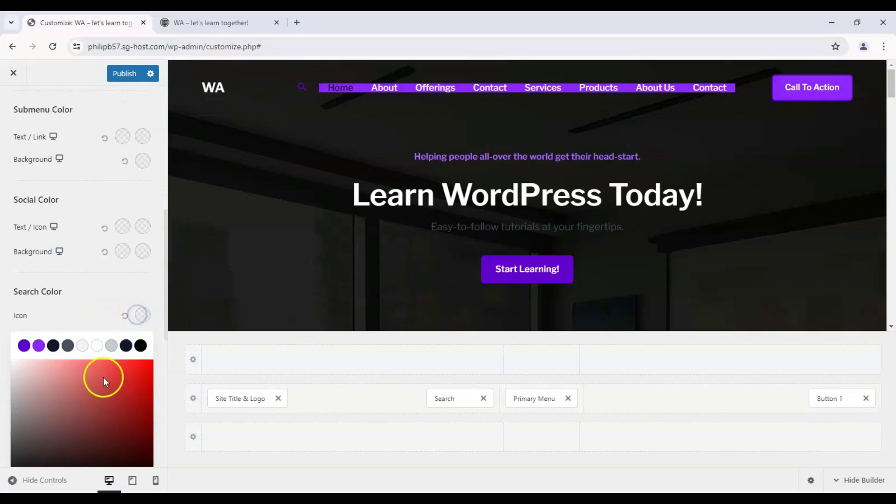
{"action": "left_click", "coordinate": [140, 346]}
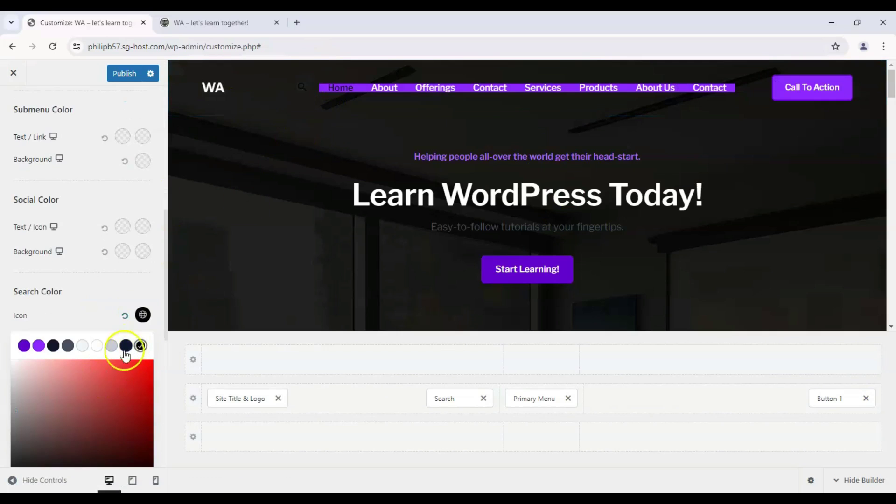
{"action": "left_click", "coordinate": [98, 346]}
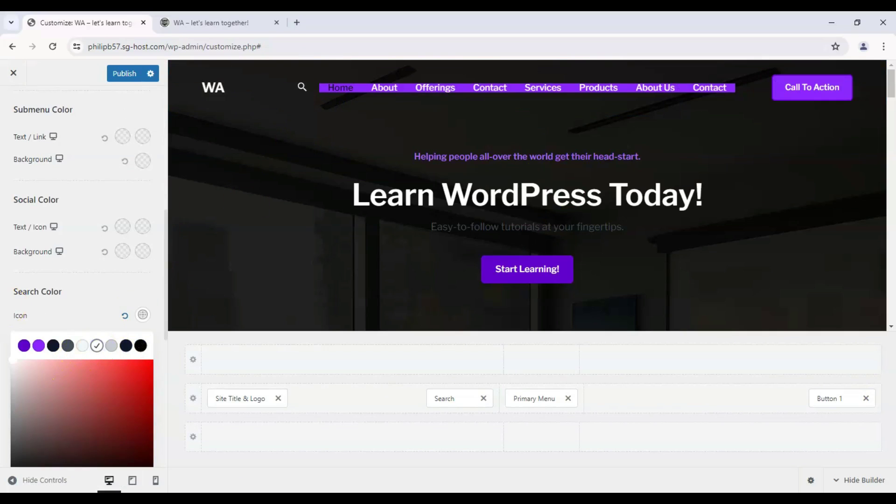
{"action": "key", "text": "Escape"}
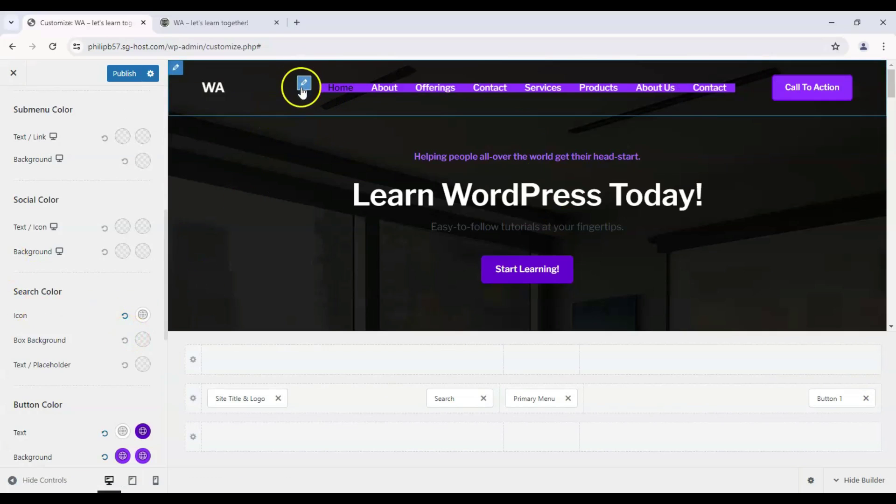
{"action": "mouse_move", "coordinate": [306, 91]}
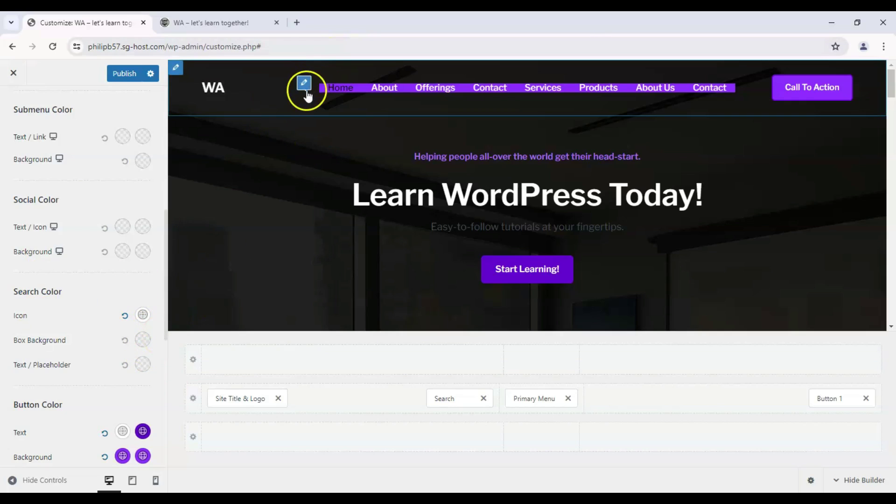
{"action": "scroll", "coordinate": [115, 280], "scroll_direction": "down", "scroll_amount": 3}
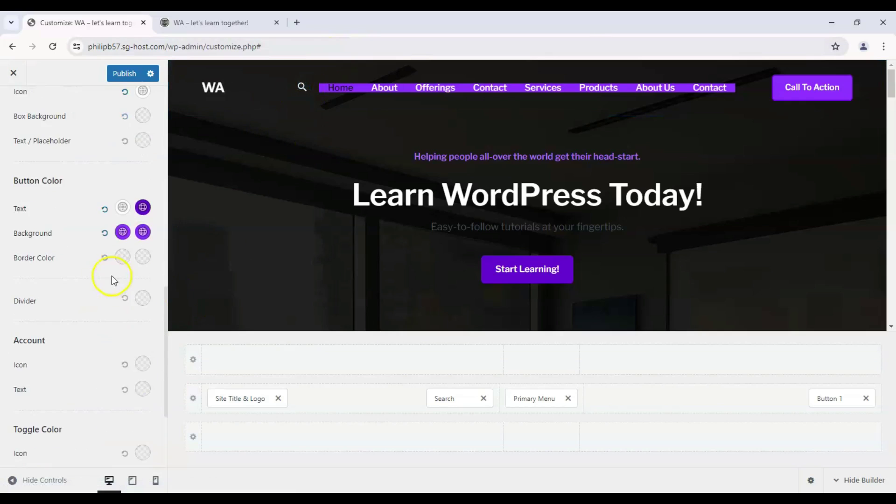
{"action": "scroll", "coordinate": [6, 308], "scroll_direction": "down", "scroll_amount": 2}
{"action": "scroll", "coordinate": [14, 308], "scroll_direction": "up", "scroll_amount": 10}
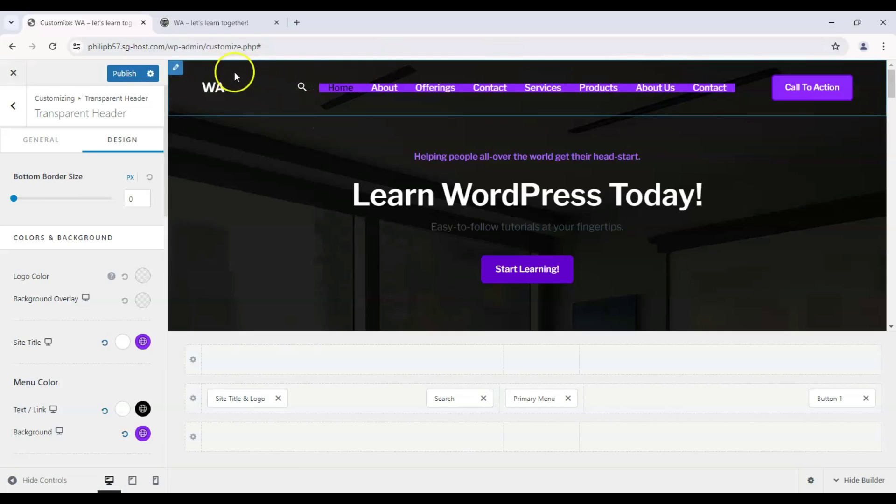
{"action": "left_click", "coordinate": [123, 78]}
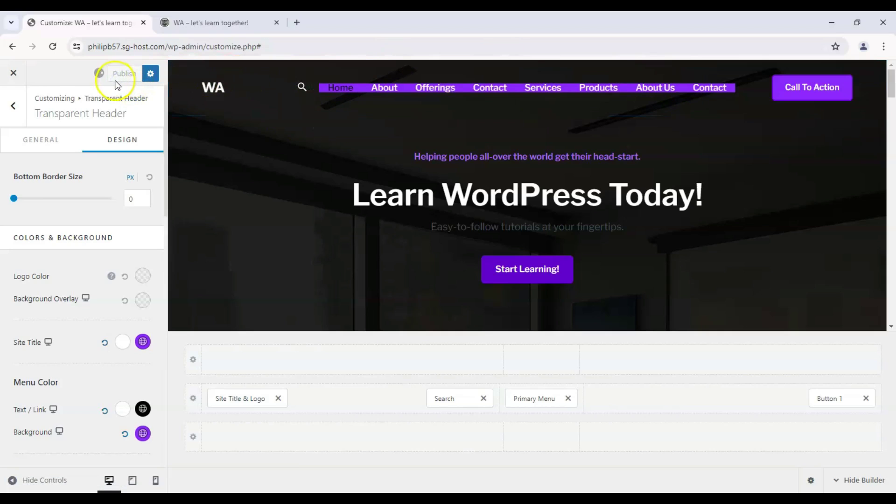
Switch to the live site tab and reload the homepage
{"action": "left_click", "coordinate": [189, 19]}
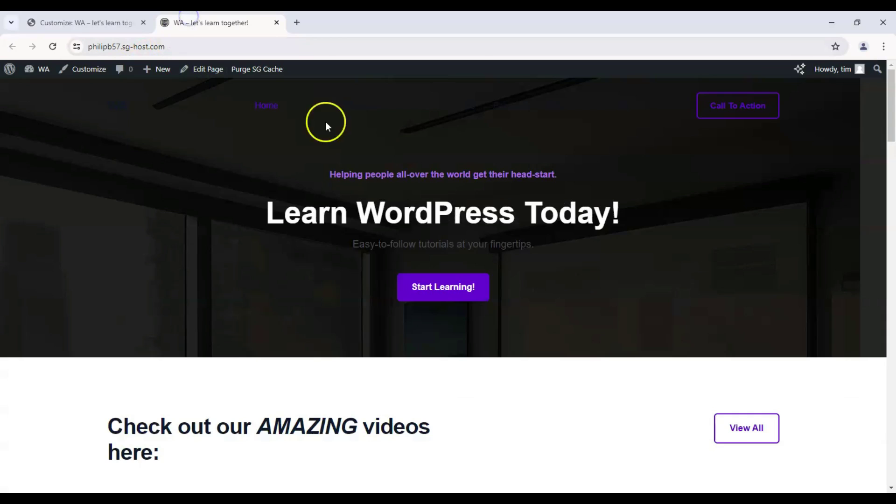
{"action": "left_click", "coordinate": [54, 47]}
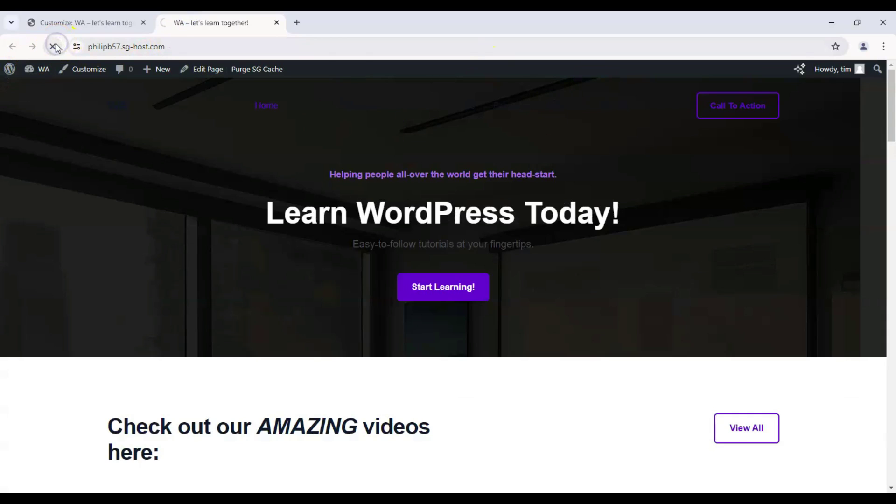